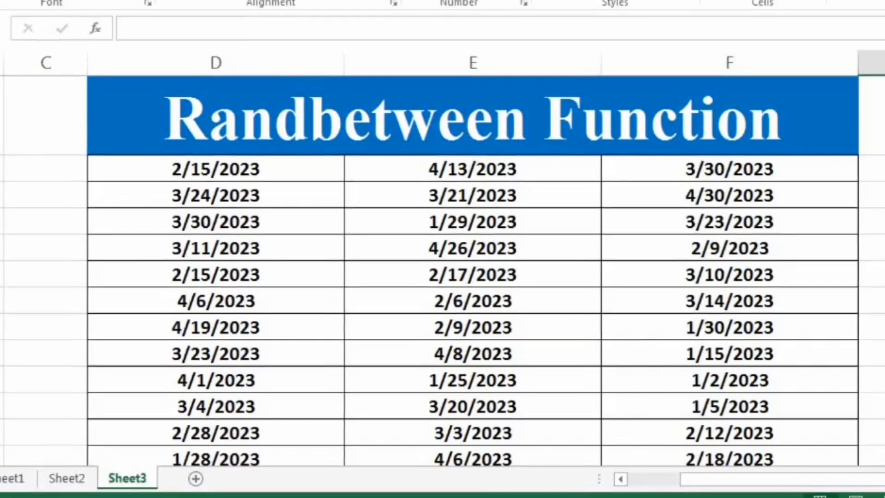
# Clear the existing numbers from D4:F15 on Sheet2, keeping the table's heading and borders.
pyautogui.click(57, 482)
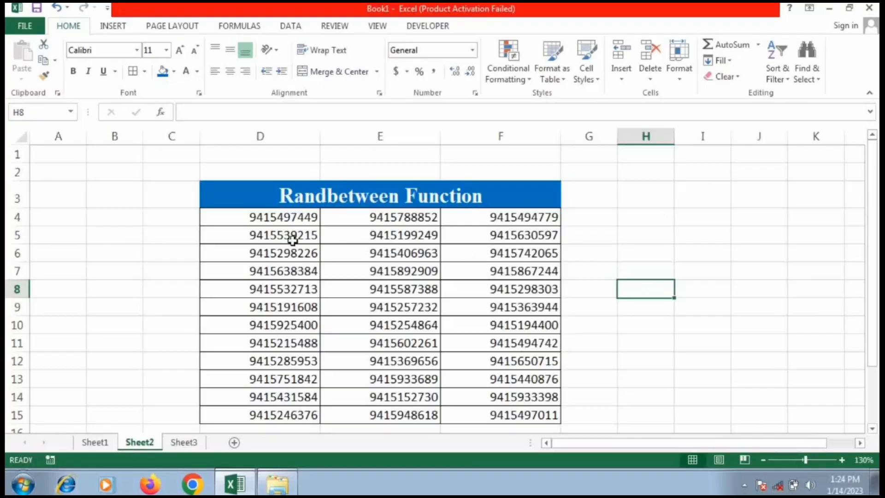
pyautogui.moveTo(279, 220); pyautogui.dragTo(529, 413)
pyautogui.press('Delete')
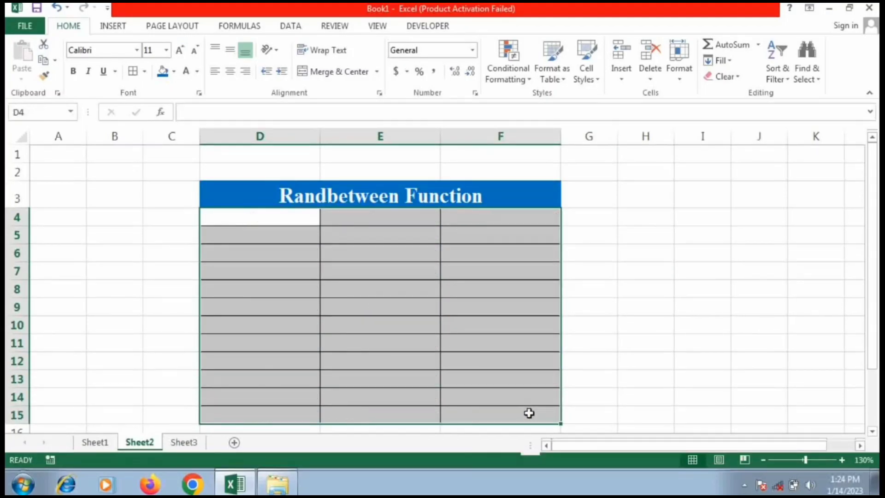
pyautogui.click(270, 219)
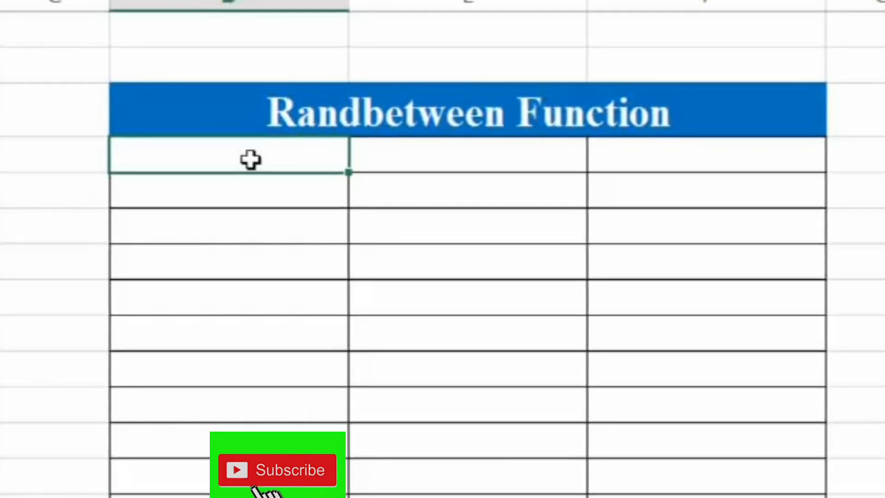
pyautogui.write('=')
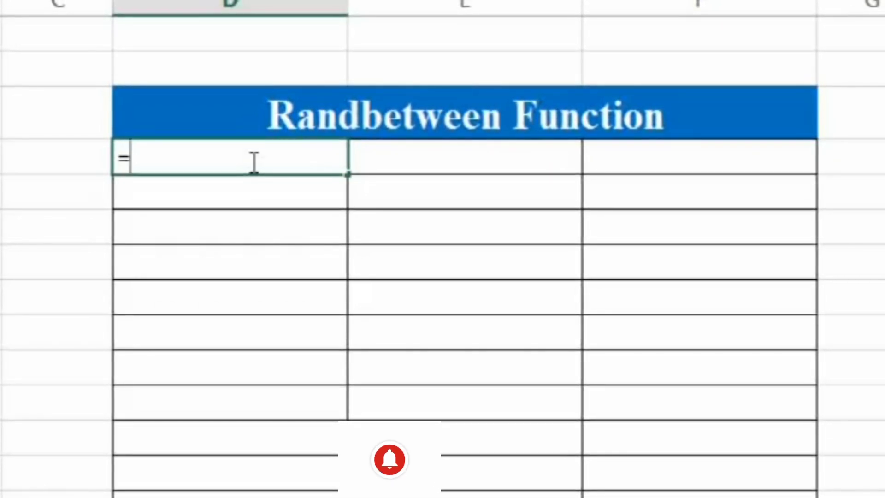
pyautogui.write('randb')
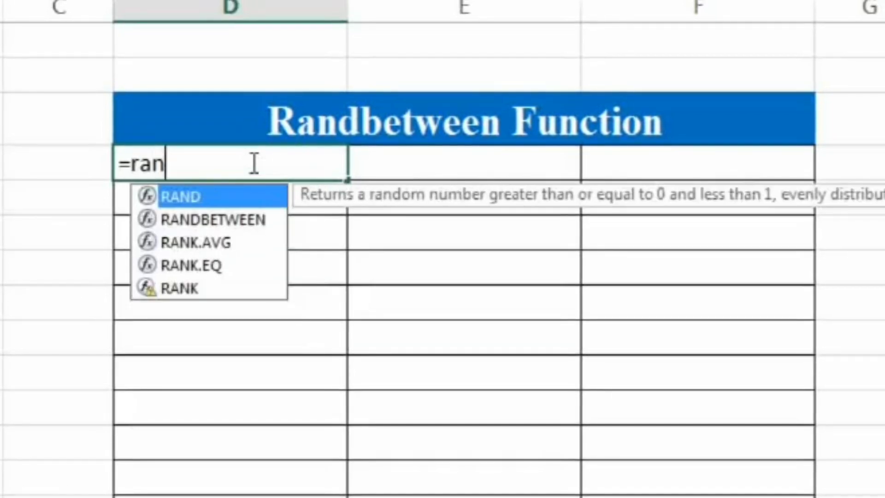
pyautogui.write('etw')
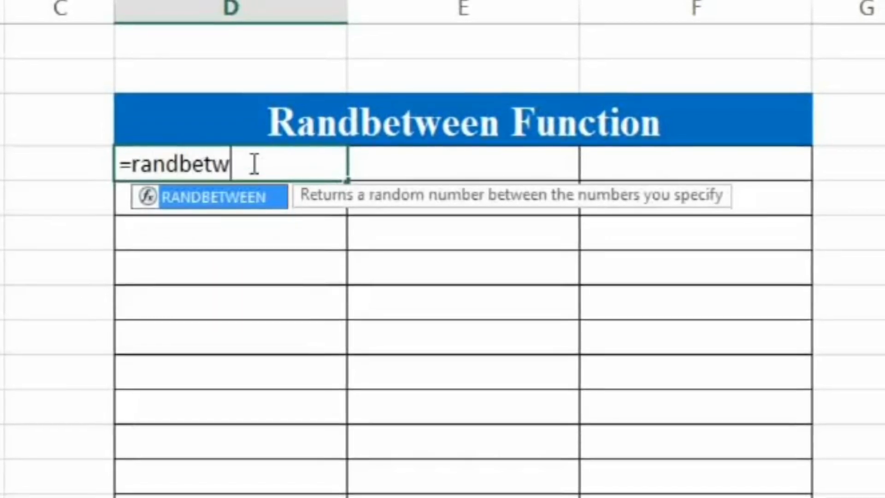
pyautogui.press('Tab')
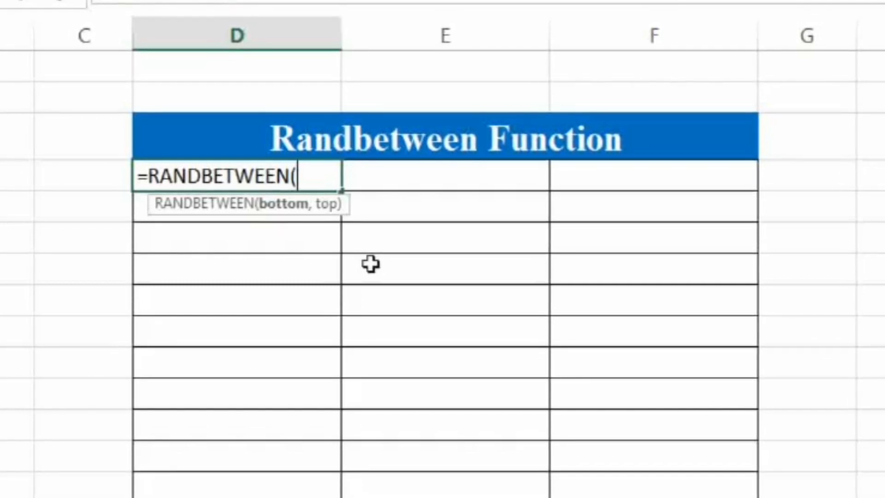
pyautogui.write('9415')
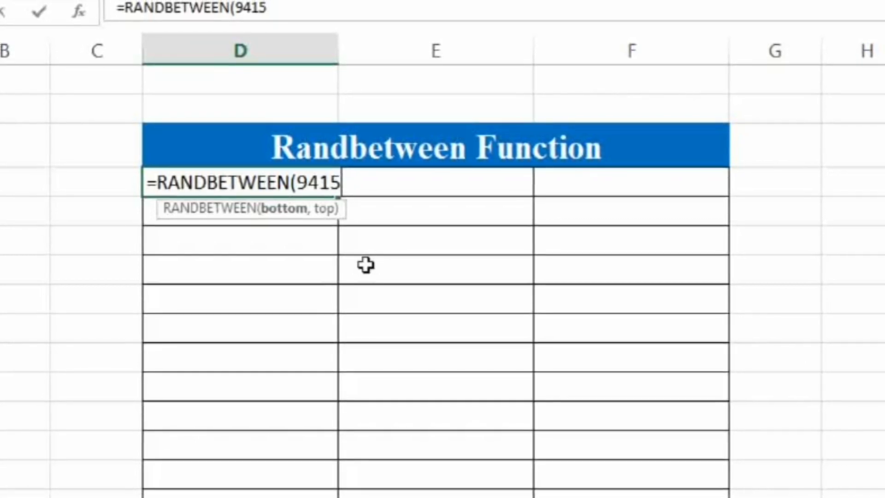
pyautogui.write('1111')
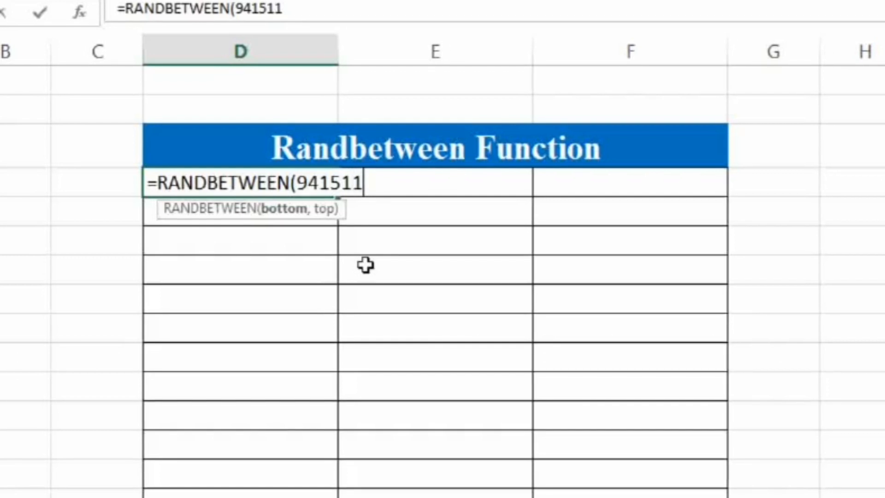
pyautogui.write('11')
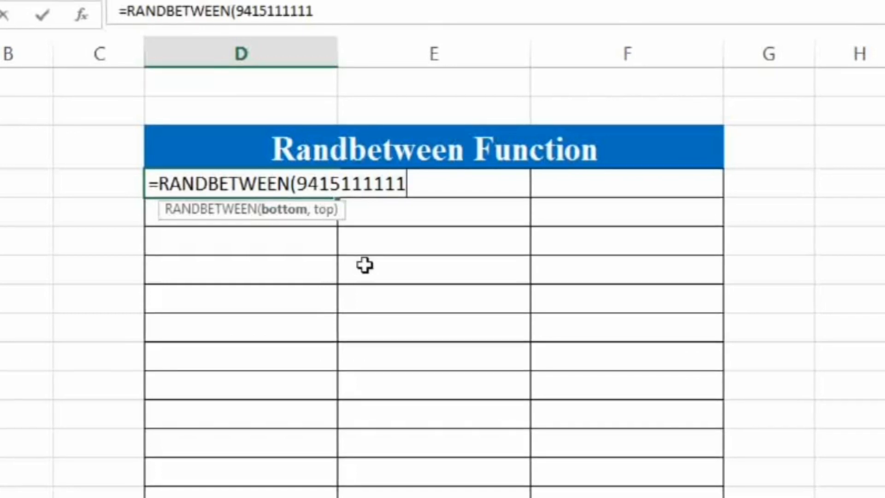
pyautogui.write(',')
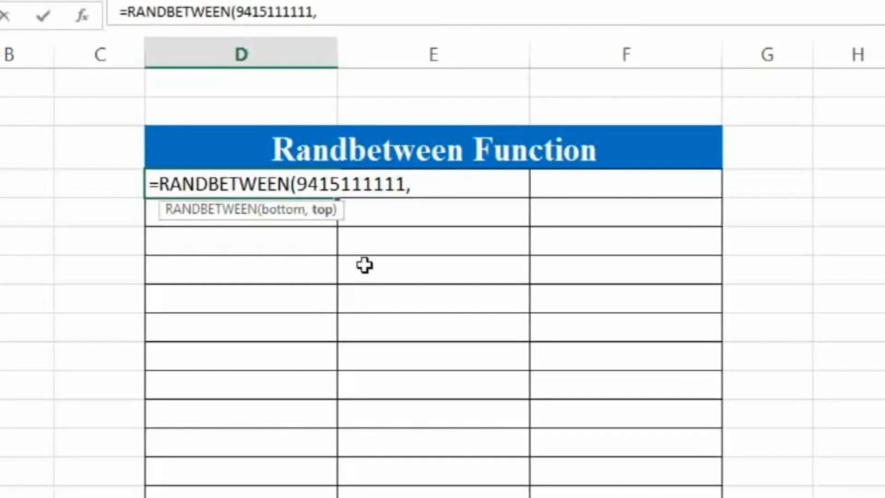
pyautogui.write('94')
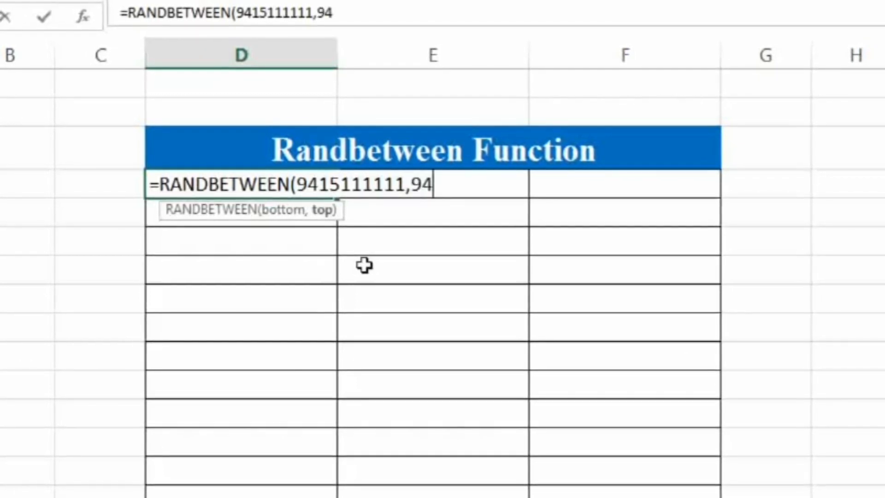
pyautogui.write('15')
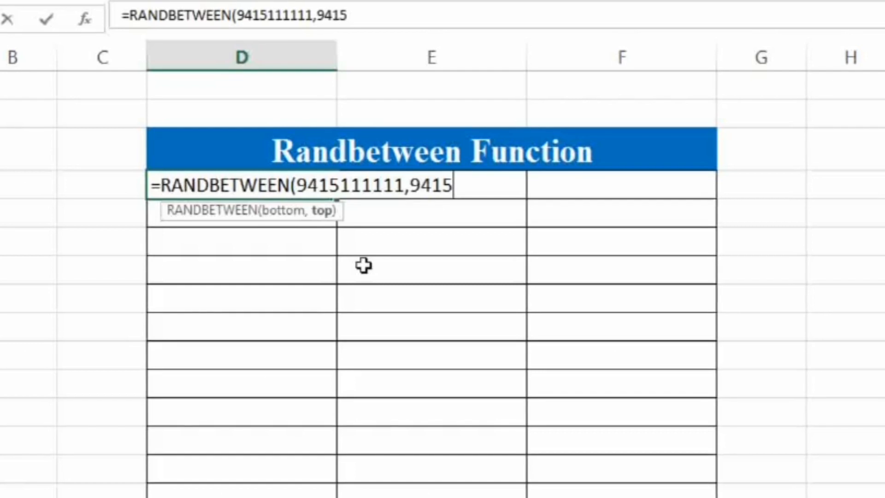
pyautogui.write('999')
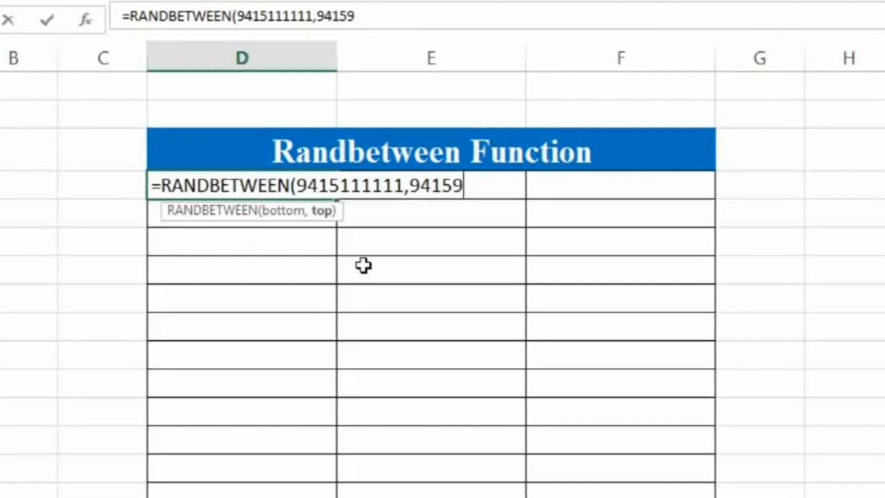
pyautogui.write('999')
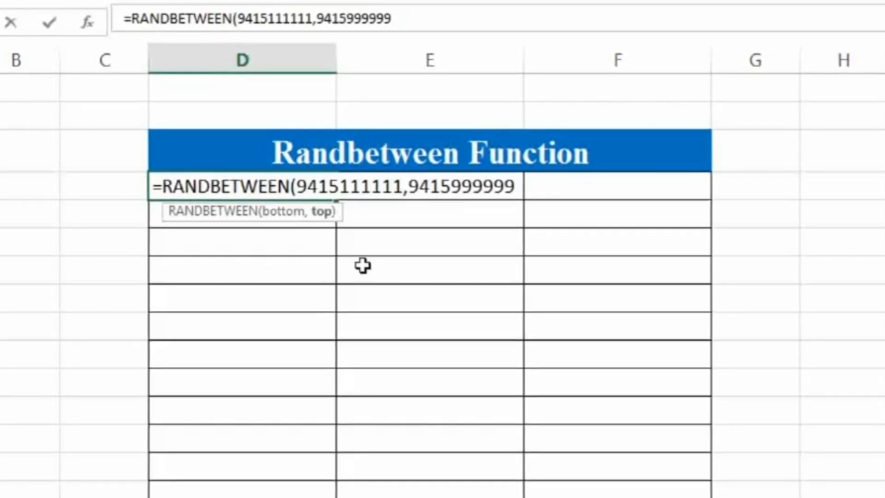
pyautogui.write(')')
pyautogui.press('Return')
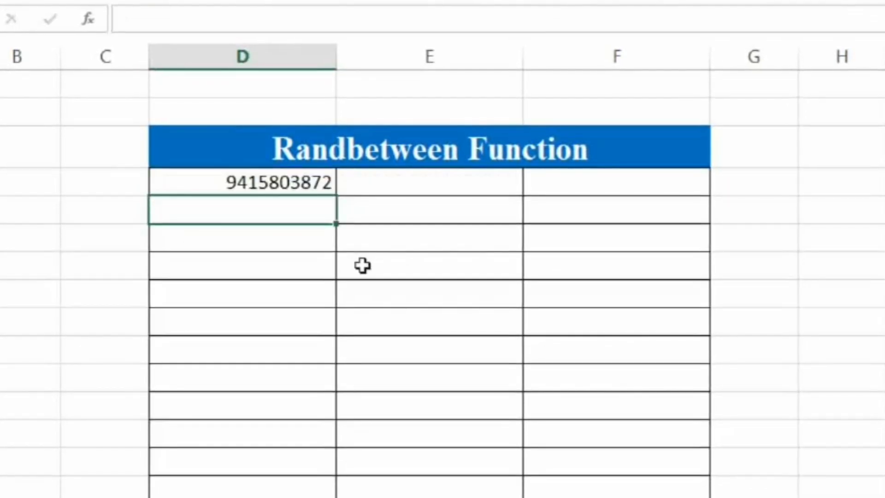
# Fill the D4 formula across to column F and down through row 15 of the table.
pyautogui.click(259, 189)
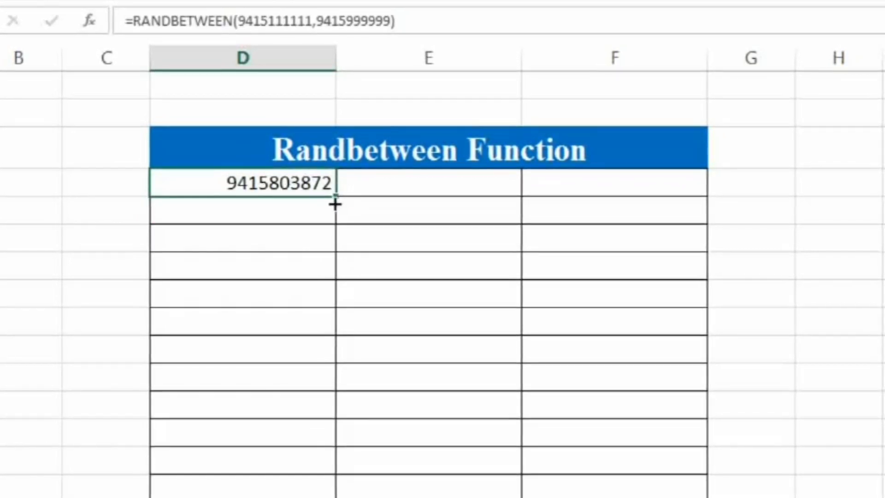
pyautogui.moveTo(422, 206); pyautogui.dragTo(664, 205)
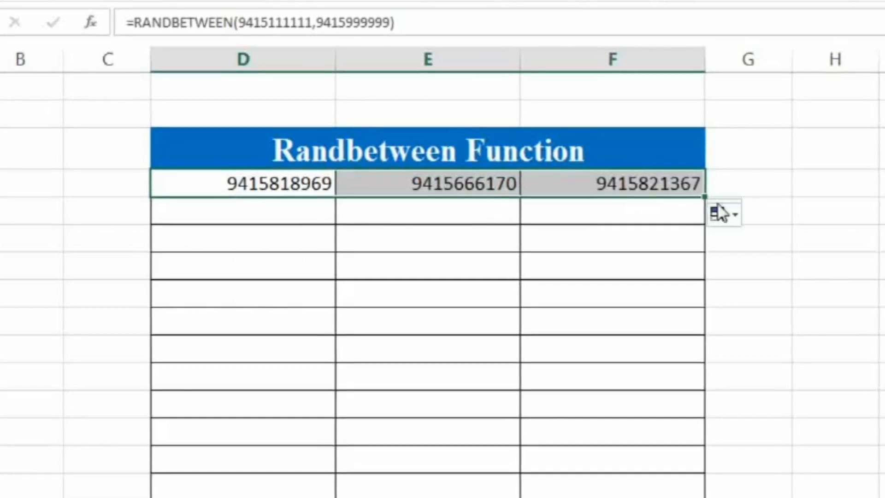
pyautogui.moveTo(703, 199); pyautogui.dragTo(681, 493)
pyautogui.click(815, 482)
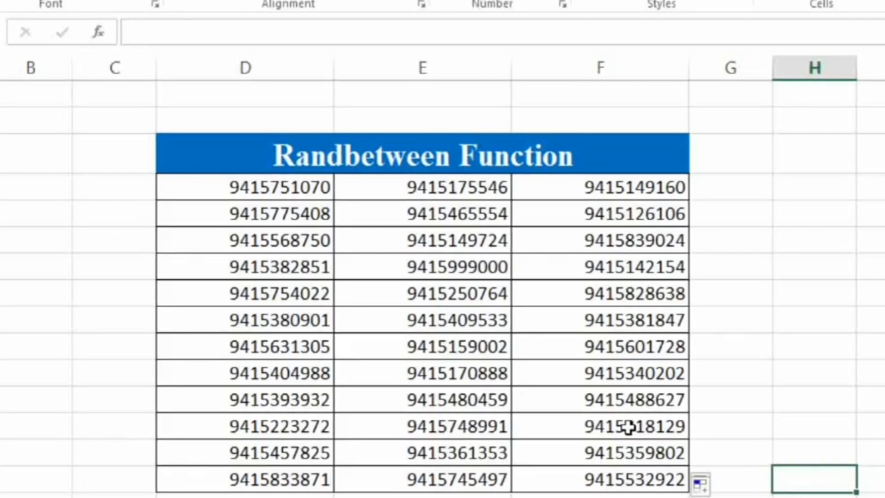
# Delete all the generated numbers starting with 9415 from D4:F15.
pyautogui.moveTo(288, 197); pyautogui.dragTo(571, 452)
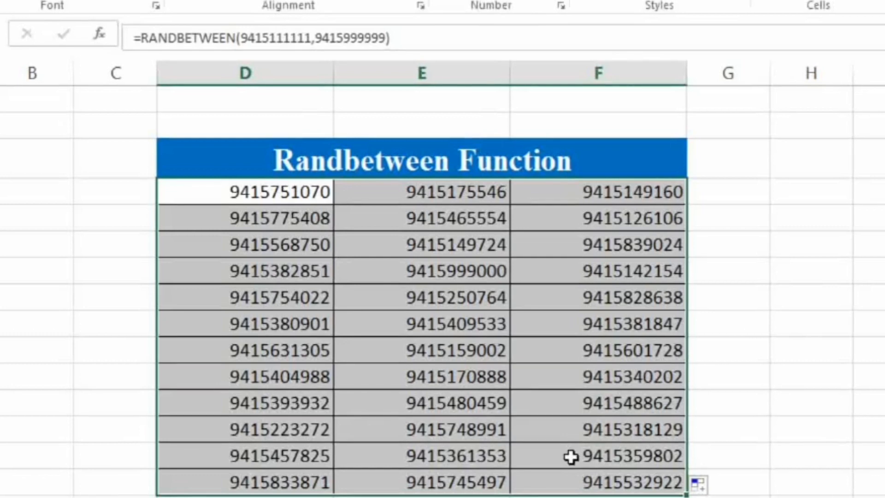
pyautogui.press('Delete')
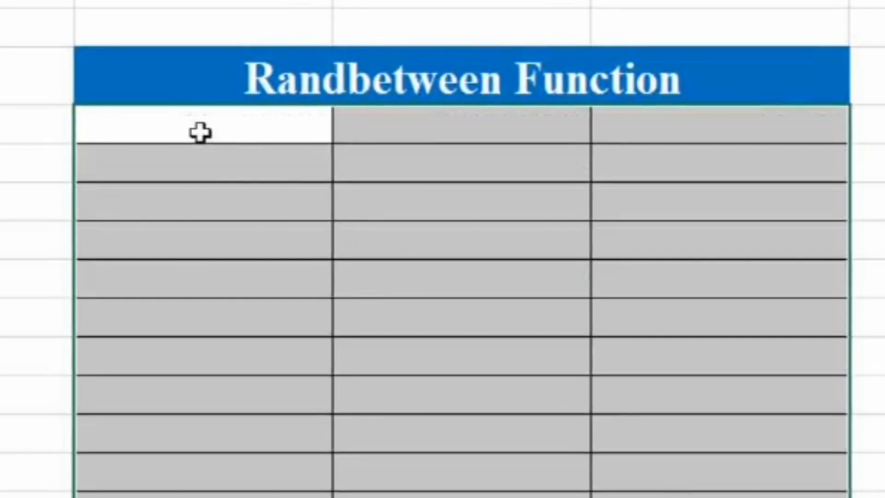
pyautogui.click(243, 194)
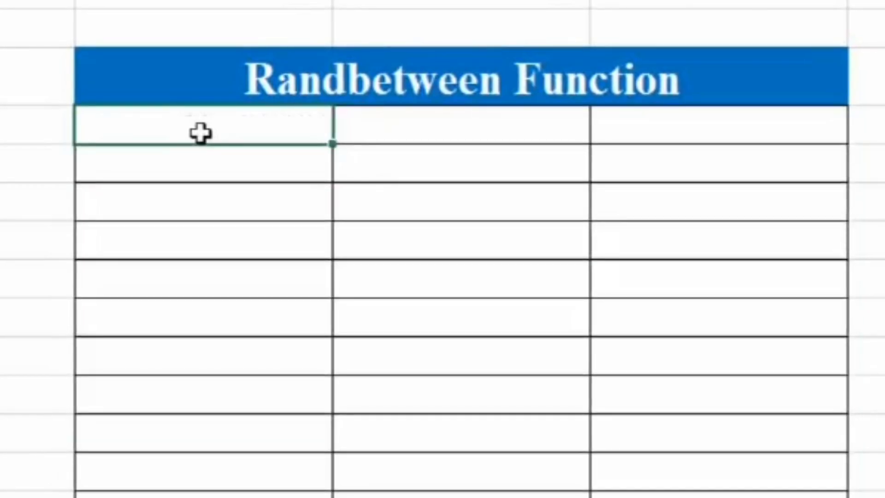
pyautogui.write('=ra')
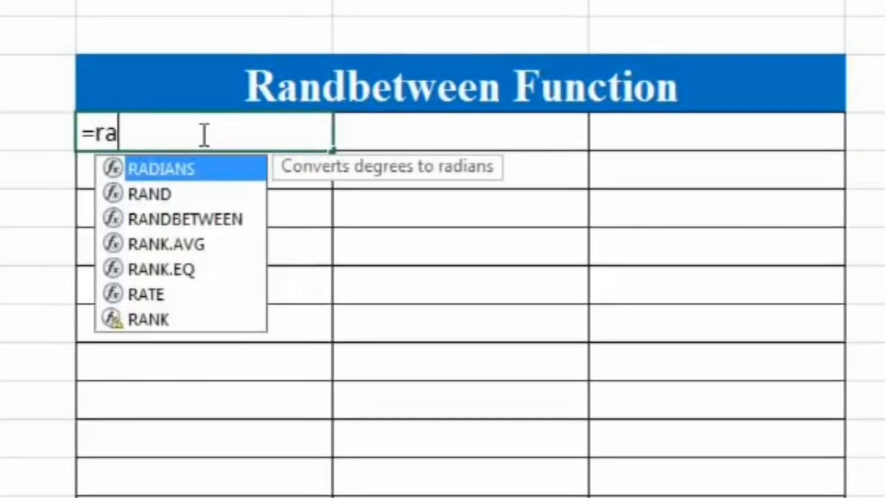
pyautogui.write('nd')
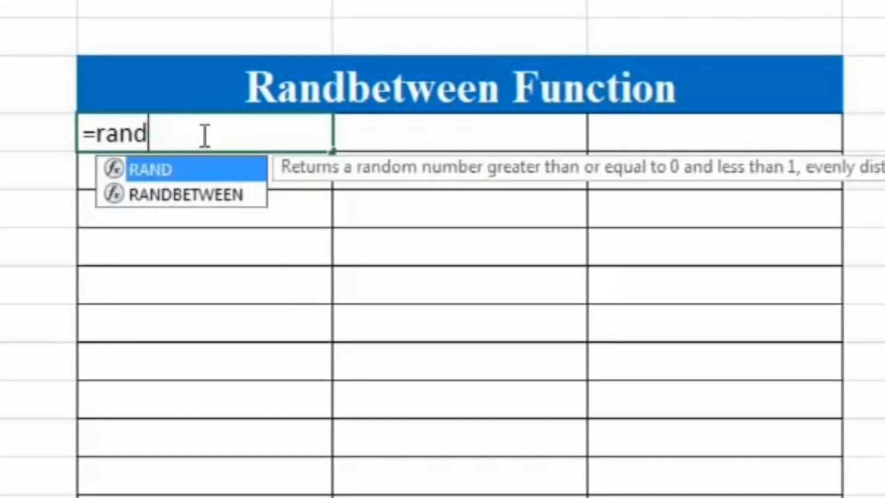
pyautogui.write('b')
pyautogui.press('Tab')
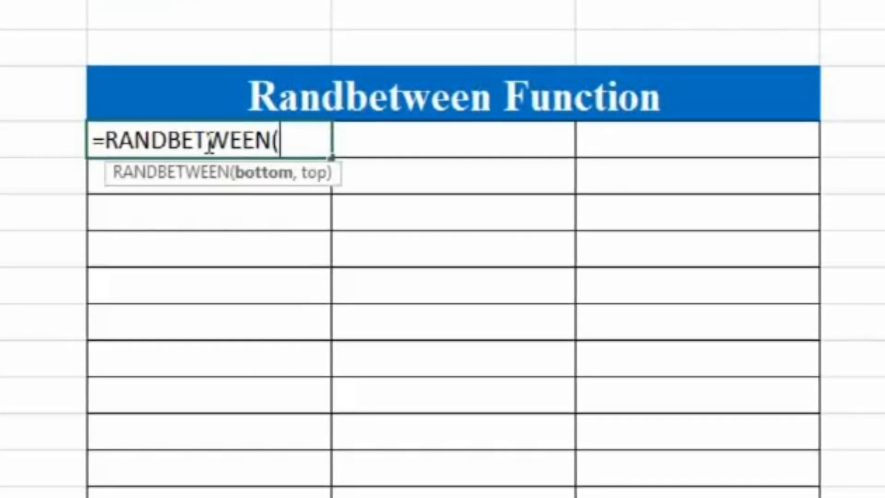
pyautogui.write('8840')
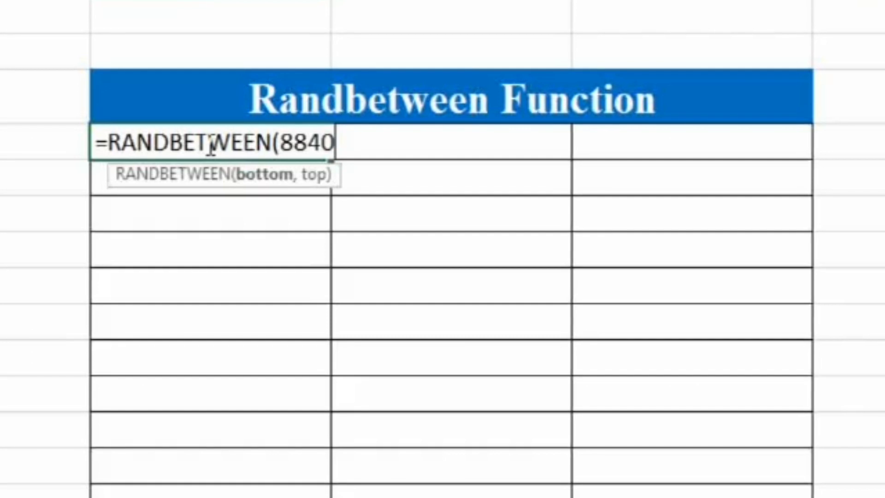
pyautogui.write('111')
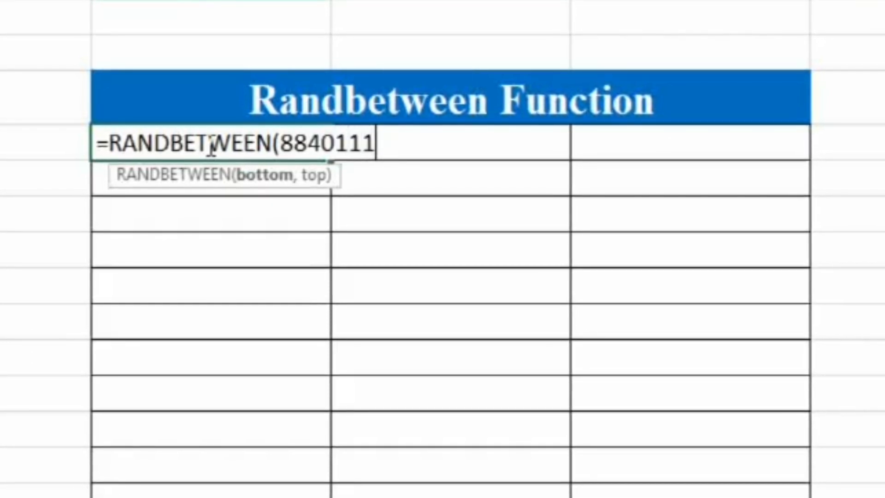
pyautogui.write('111,')
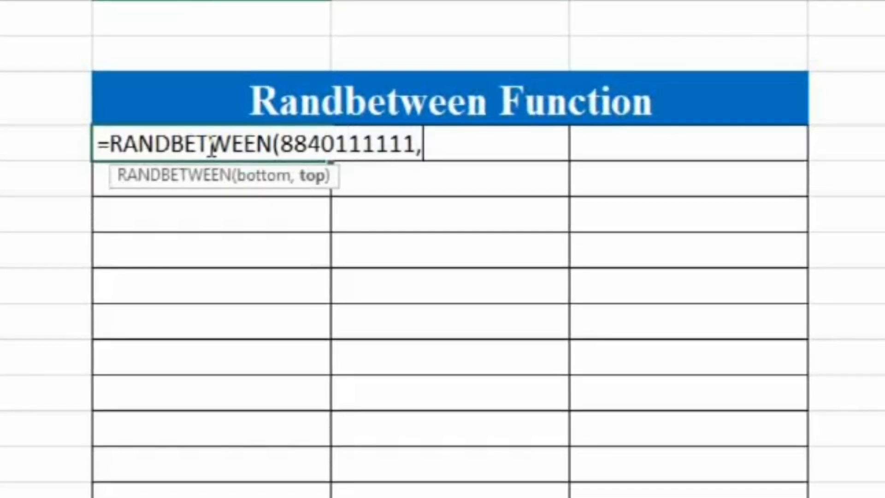
pyautogui.write('884')
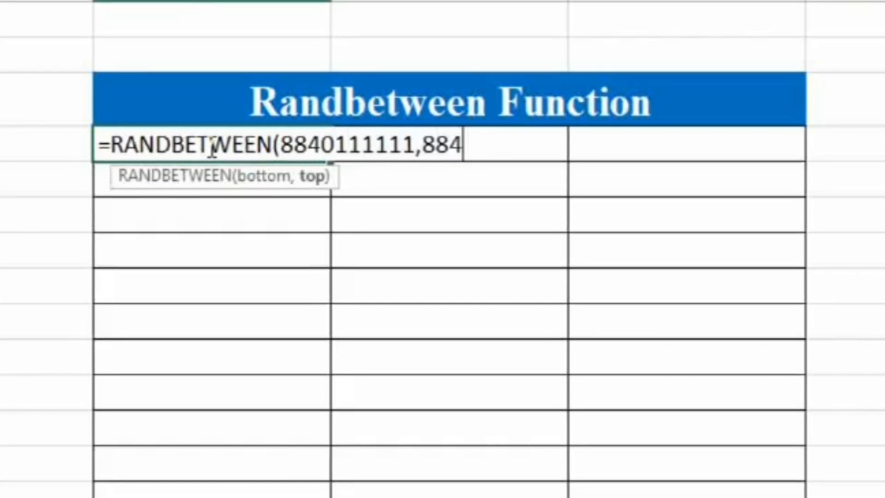
pyautogui.write('0')
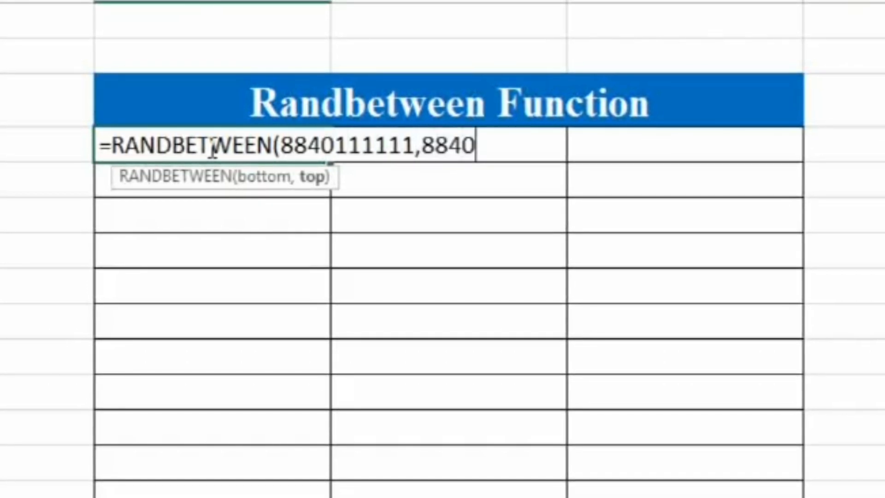
pyautogui.write('999')
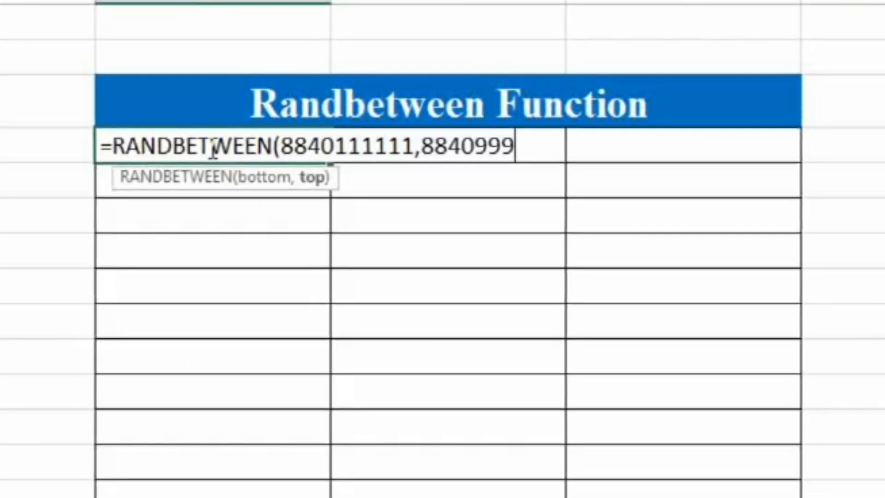
pyautogui.write('999')
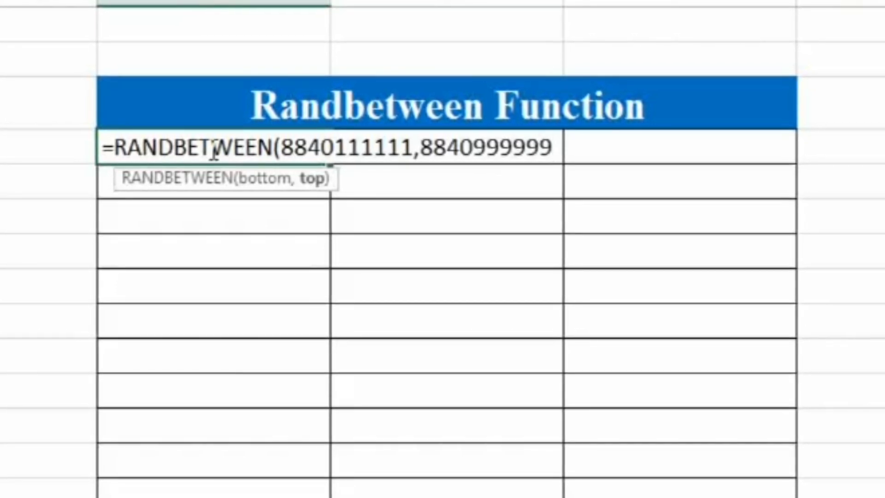
pyautogui.write(')')
pyautogui.press('Return')
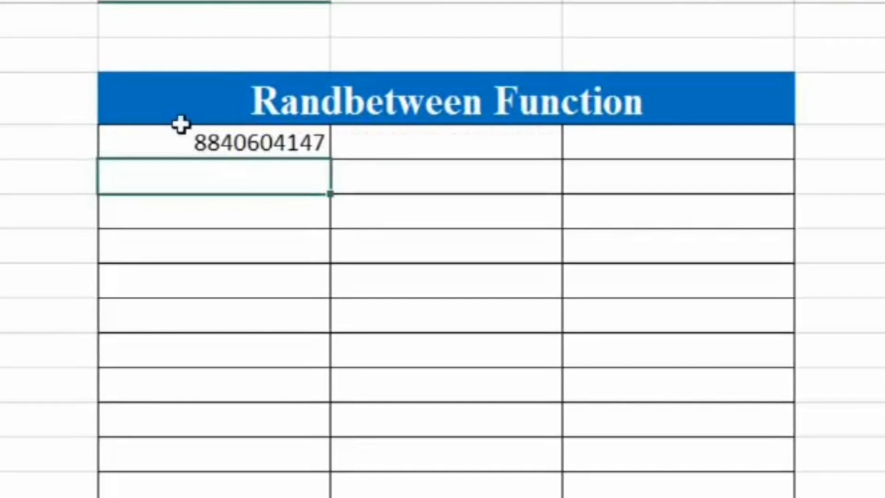
# Fill the RANDBETWEEN formula from D4 across to column F and down the table's bordered rows.
pyautogui.click(237, 155)
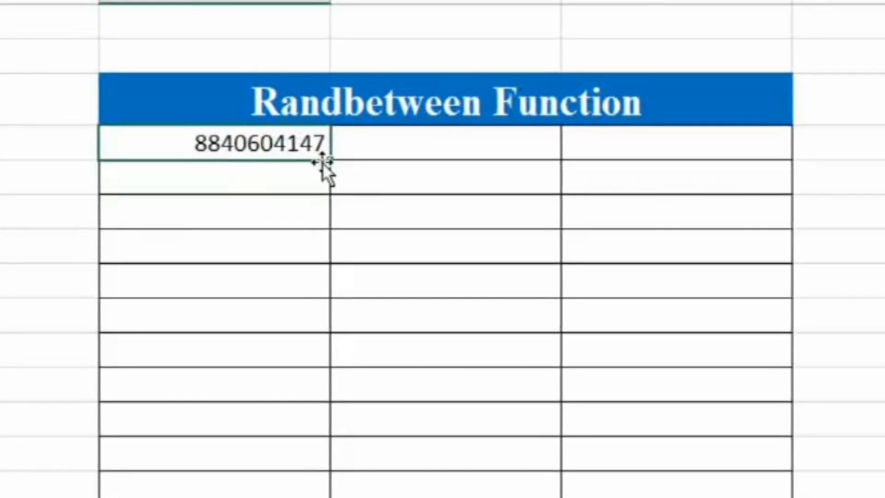
pyautogui.moveTo(331, 164); pyautogui.dragTo(785, 496)
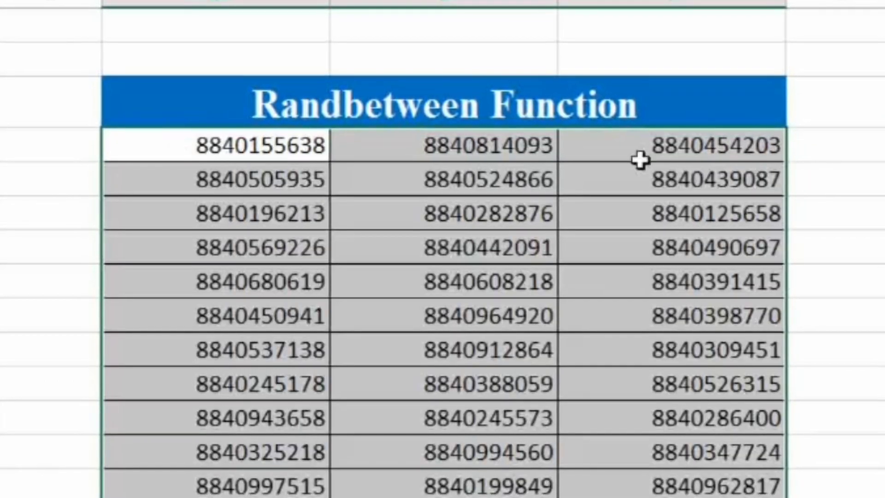
# Recalculate the sheet three times with an empty cell outside the table selected to regenerate the random numbers.
pyautogui.click(287, 162)
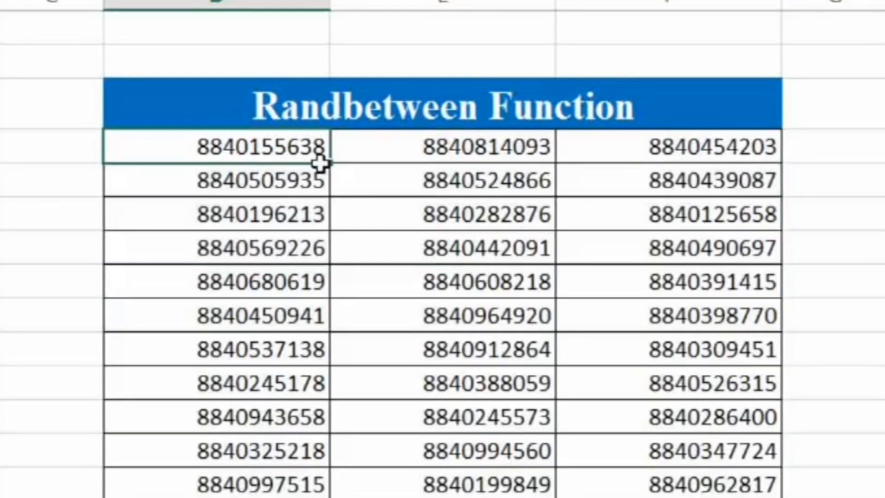
pyautogui.click(884, 213)
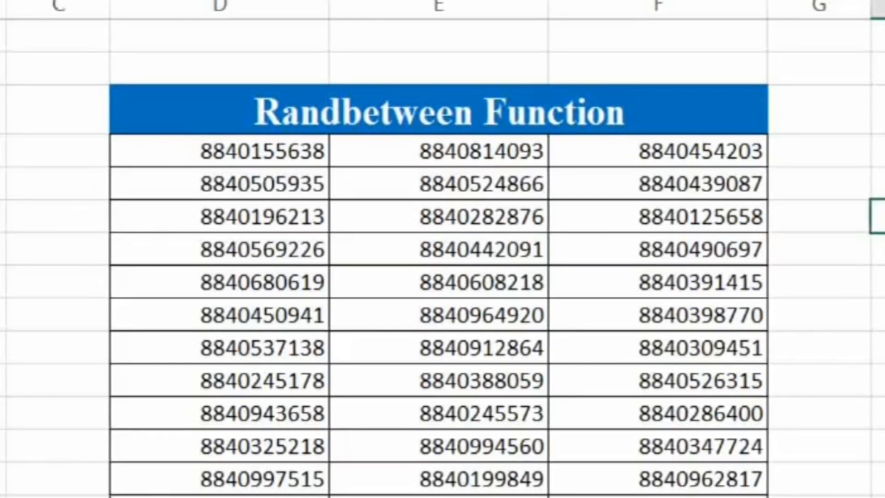
pyautogui.press('F9')
pyautogui.press('F9')
pyautogui.press('F9')
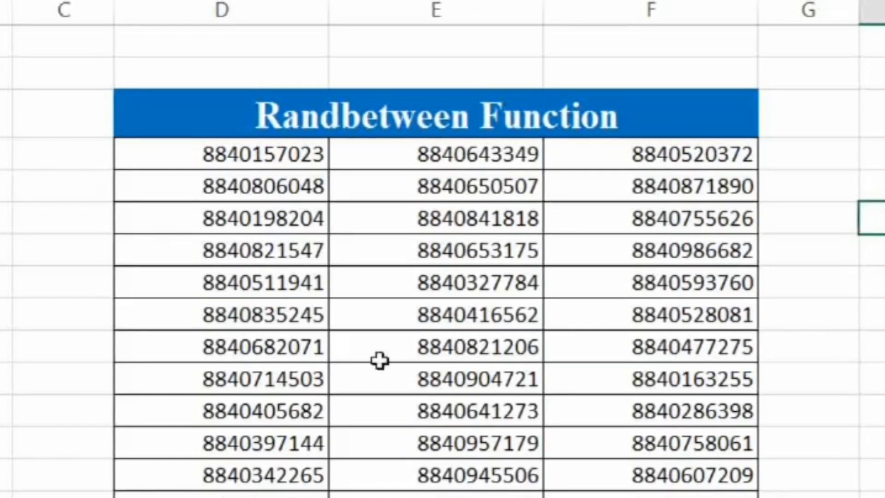
# Copy D4:F15 and paste it in place as values to replace the RANDBETWEEN formulas, and check the content of cell D4.
pyautogui.moveTo(194, 157); pyautogui.dragTo(719, 495)
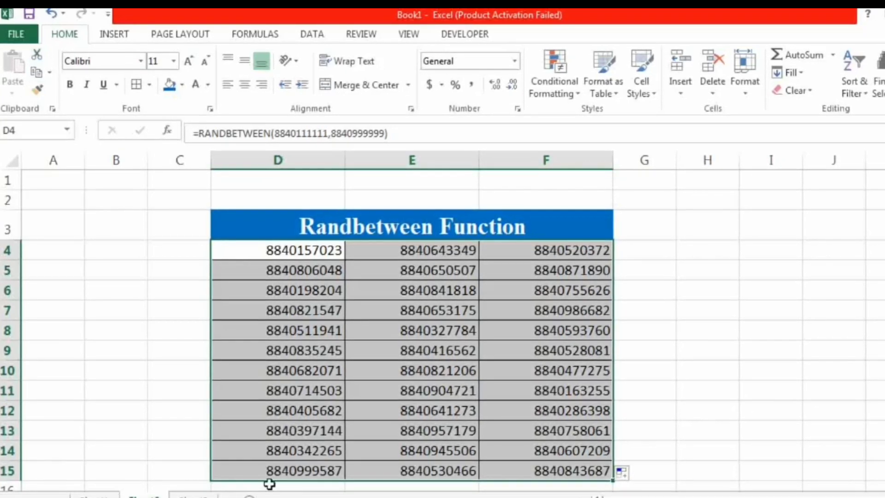
pyautogui.click(40, 78)
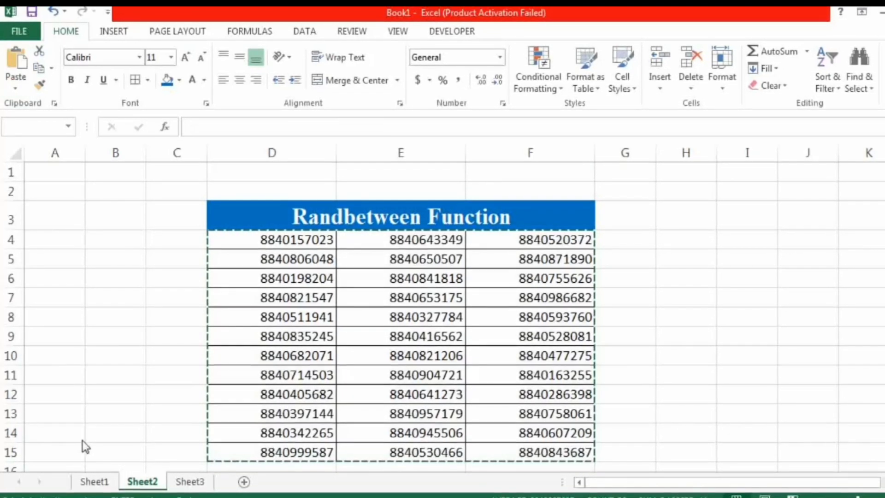
pyautogui.hotkey('ctrl', 'v')
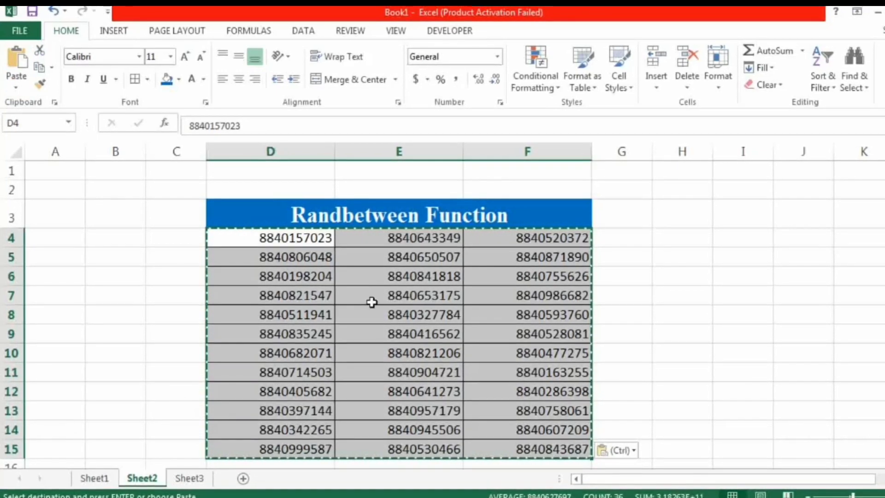
pyautogui.click(675, 256)
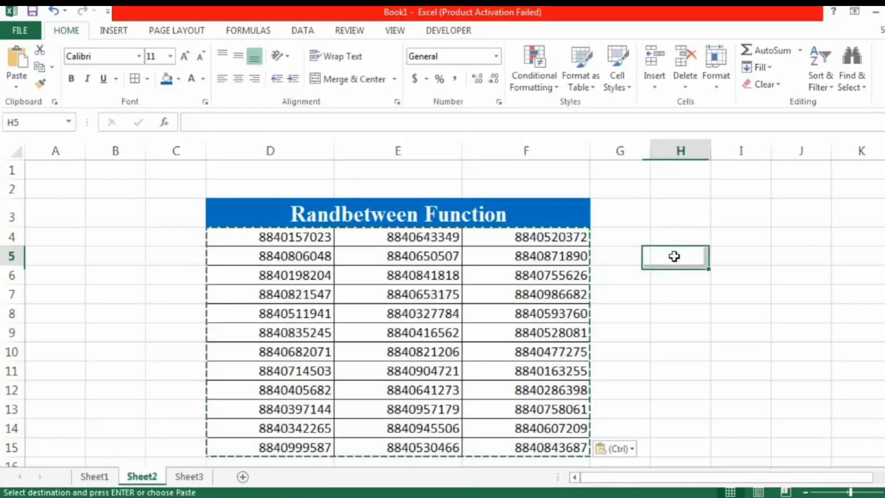
pyautogui.press('Escape')
pyautogui.click(308, 236)
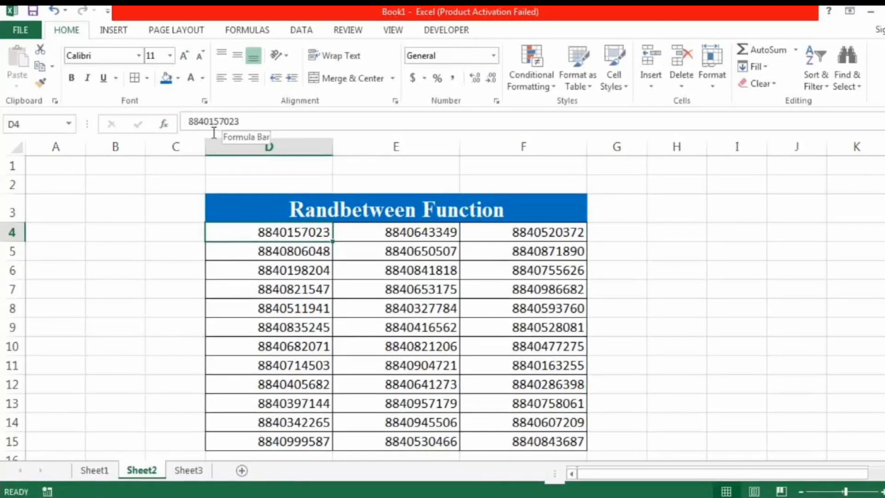
pyautogui.click(750, 315)
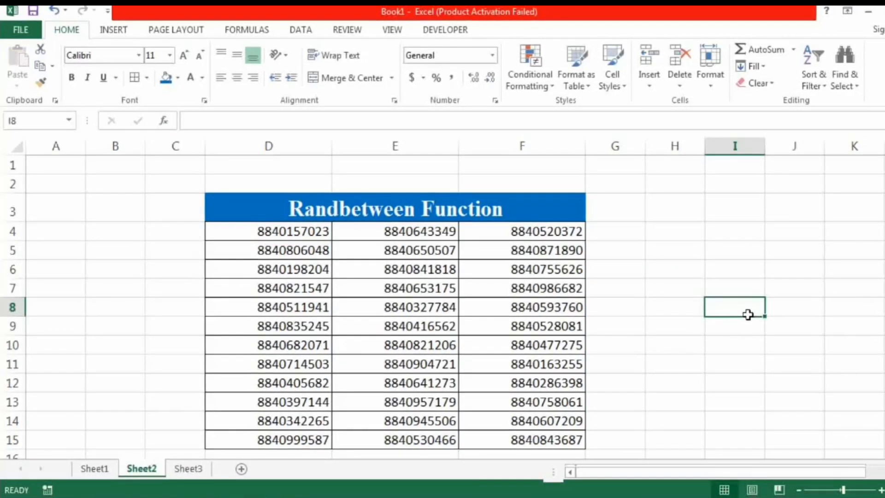